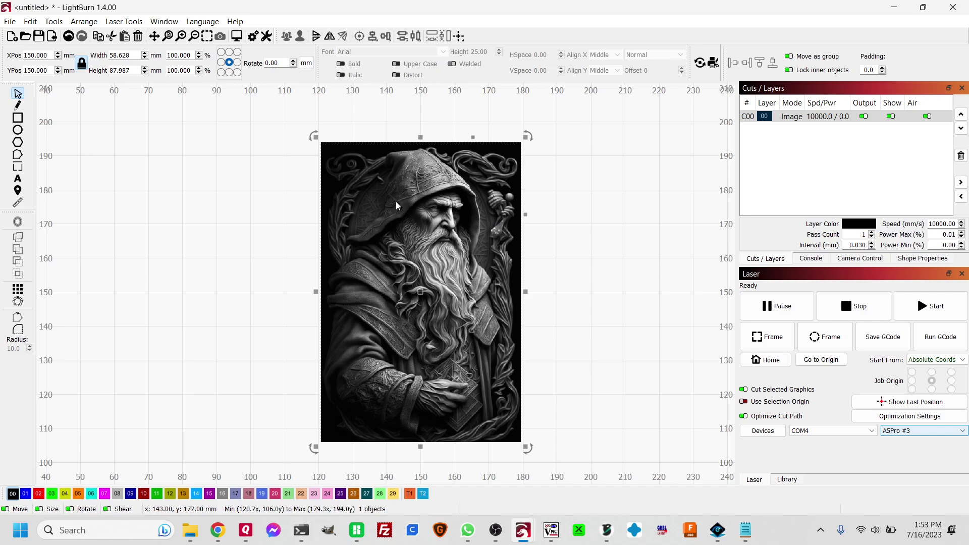
# Drag the wizard portrait up-left to about X 129.7 mm, Y 175.8 mm.
pyautogui.scroll(4, 444, 177)
pyautogui.scroll(8, 409, 211)
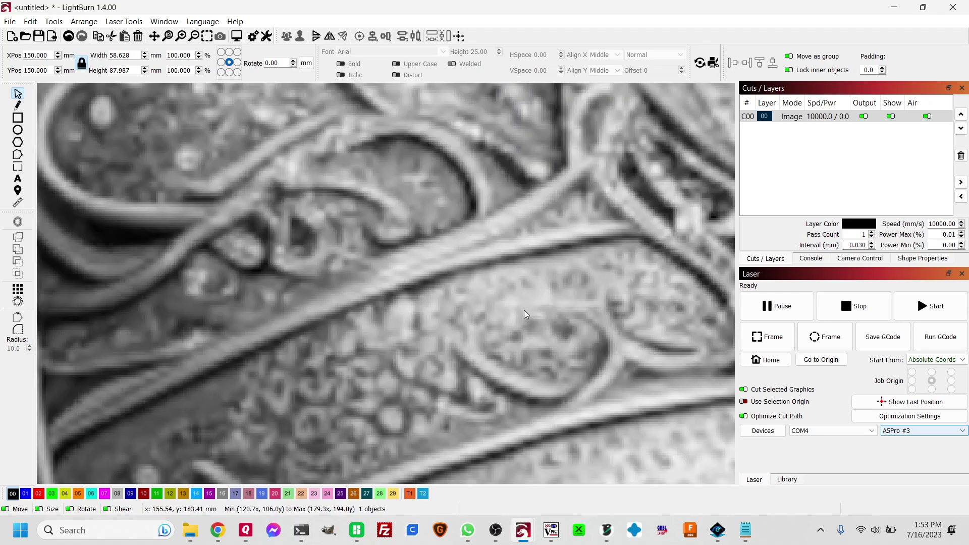
pyautogui.scroll(-12, 524, 310)
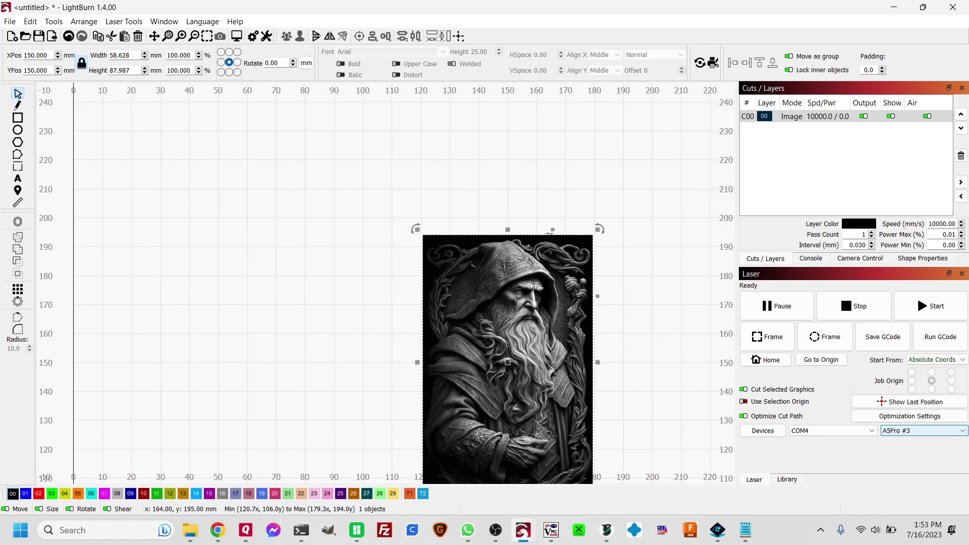
pyautogui.scroll(-2, 560, 358)
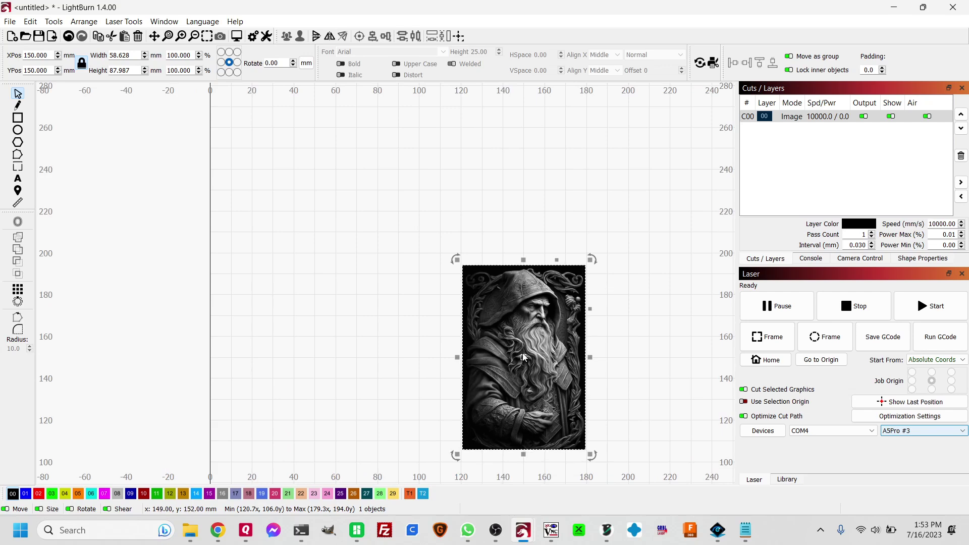
pyautogui.moveTo(524, 357); pyautogui.dragTo(480, 303)
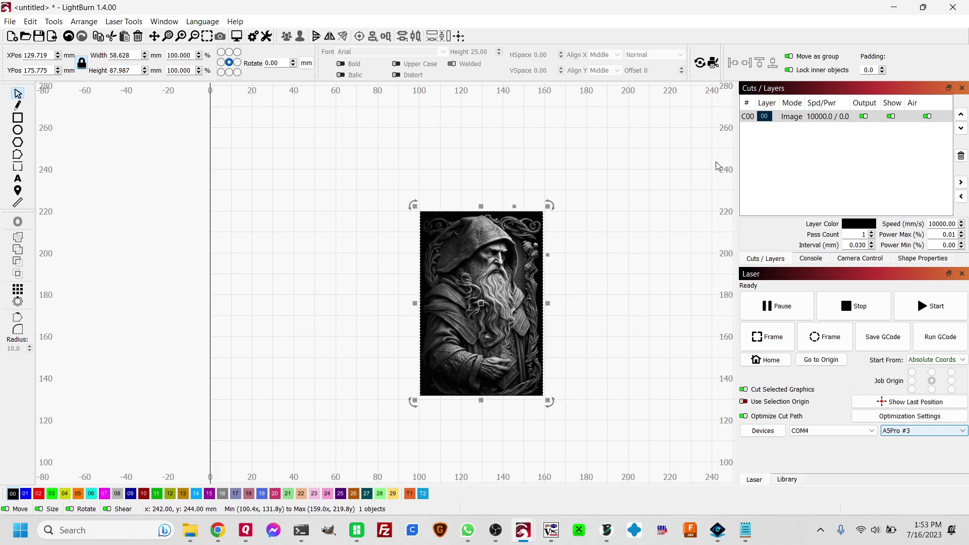
# Leave layer C00's image mode on Grayscale, apply it and accept the high-DPI warning.
pyautogui.doubleClick(832, 116)
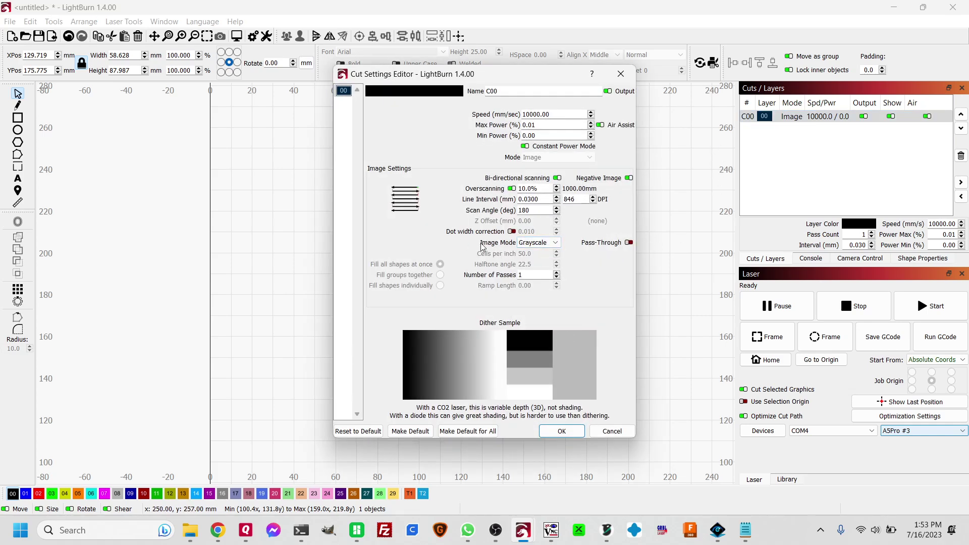
pyautogui.click(556, 243)
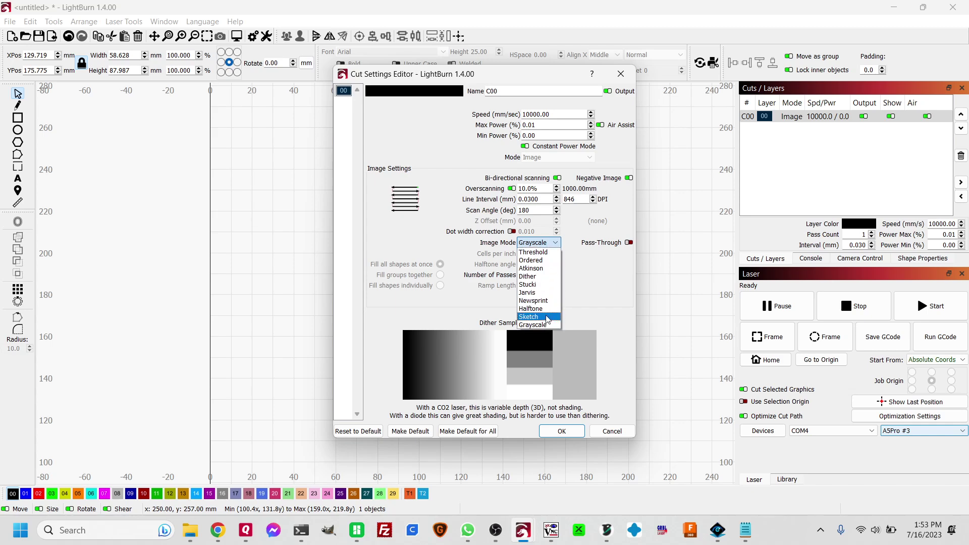
pyautogui.click(605, 282)
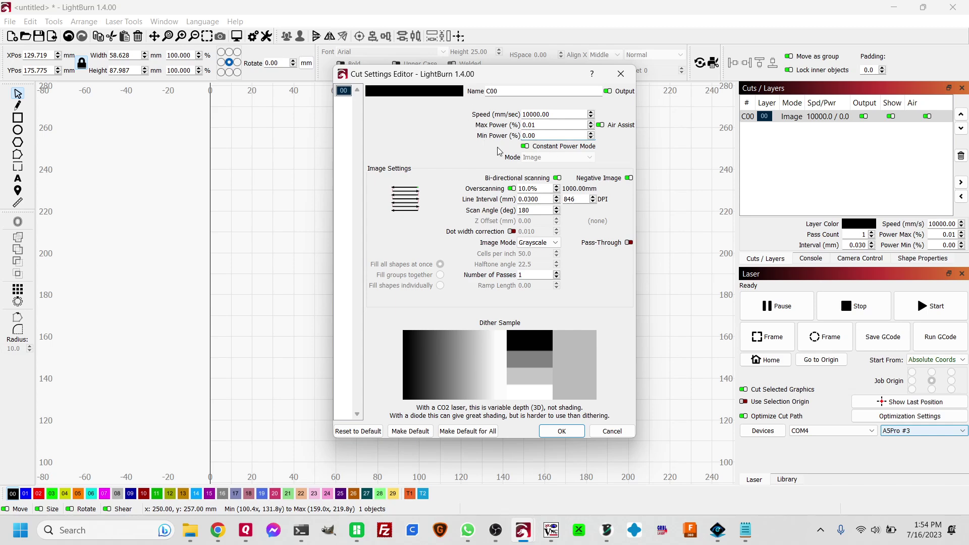
pyautogui.click(562, 431)
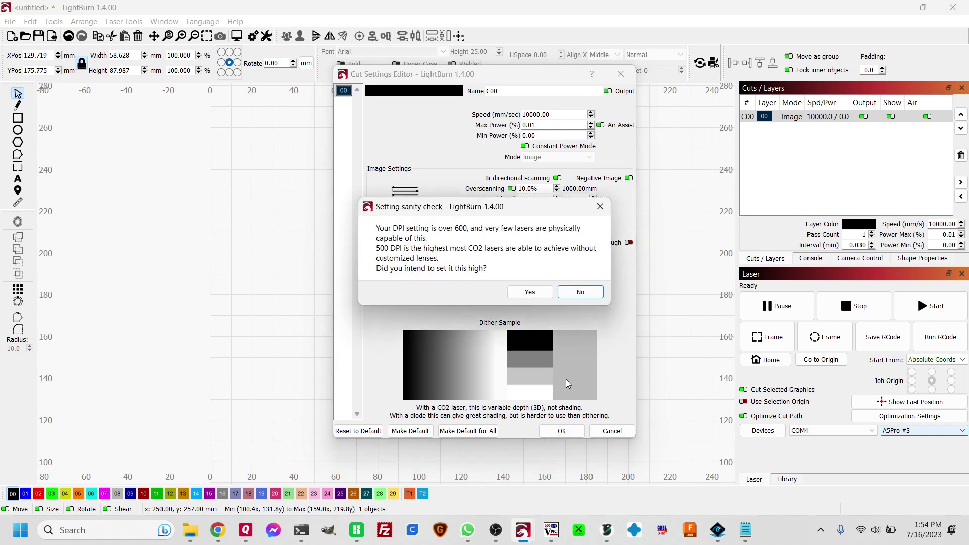
pyautogui.click(529, 291)
pyautogui.rightClick(490, 267)
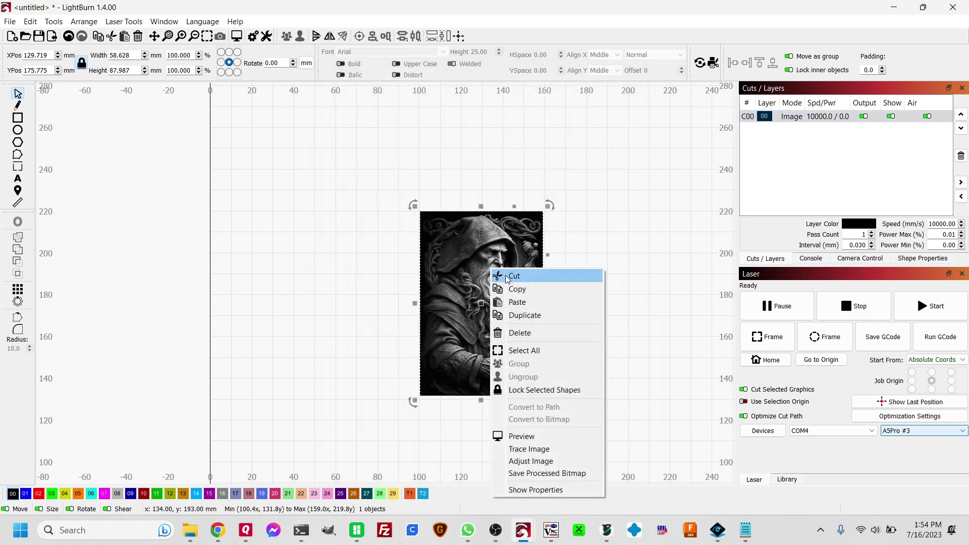
pyautogui.click(577, 437)
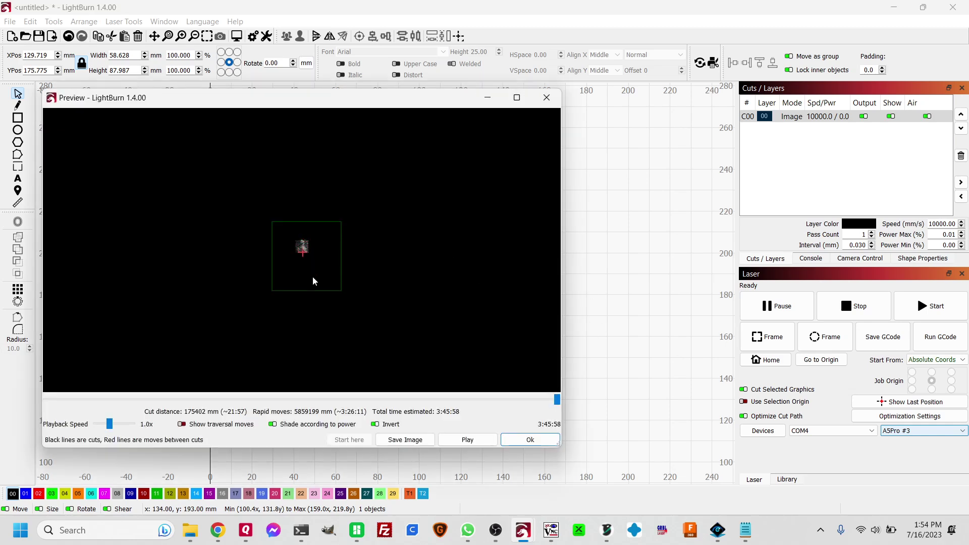
pyautogui.click(273, 424)
pyautogui.scroll(8, 282, 254)
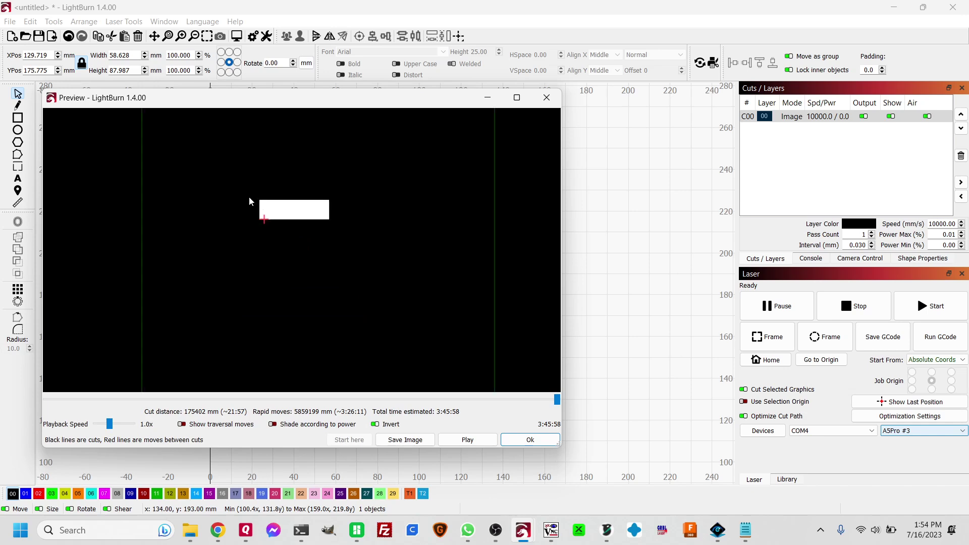
pyautogui.scroll(2, 250, 198)
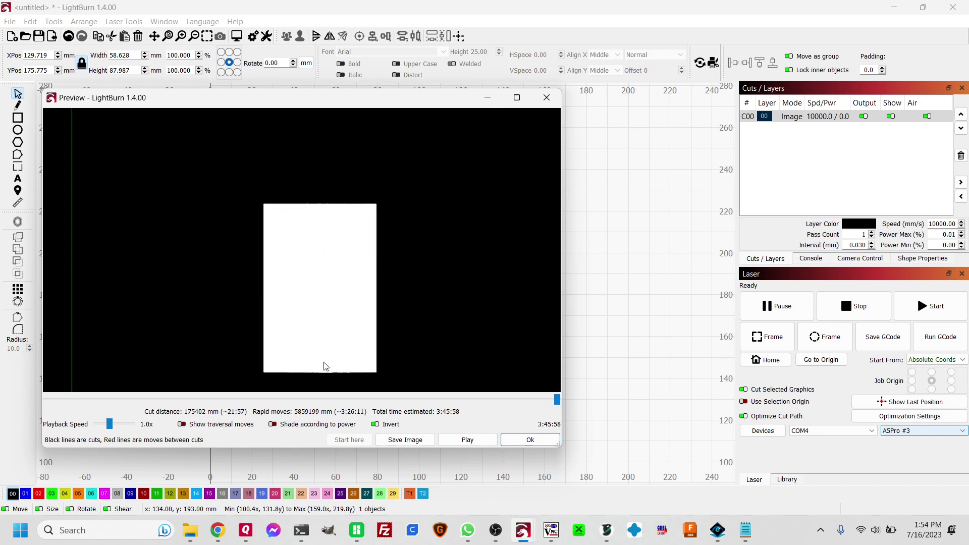
pyautogui.scroll(2, 304, 350)
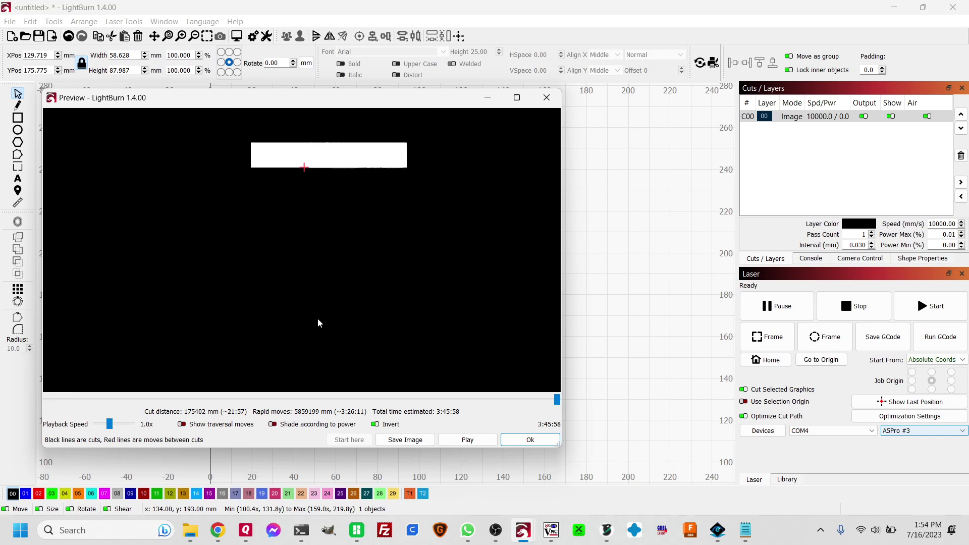
pyautogui.click(272, 424)
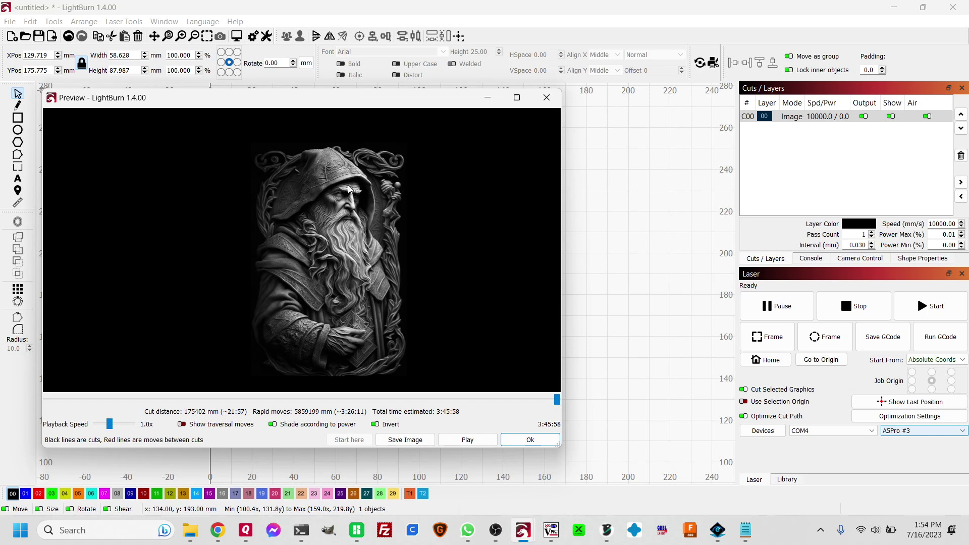
pyautogui.scroll(1, 348, 191)
pyautogui.scroll(2, 347, 190)
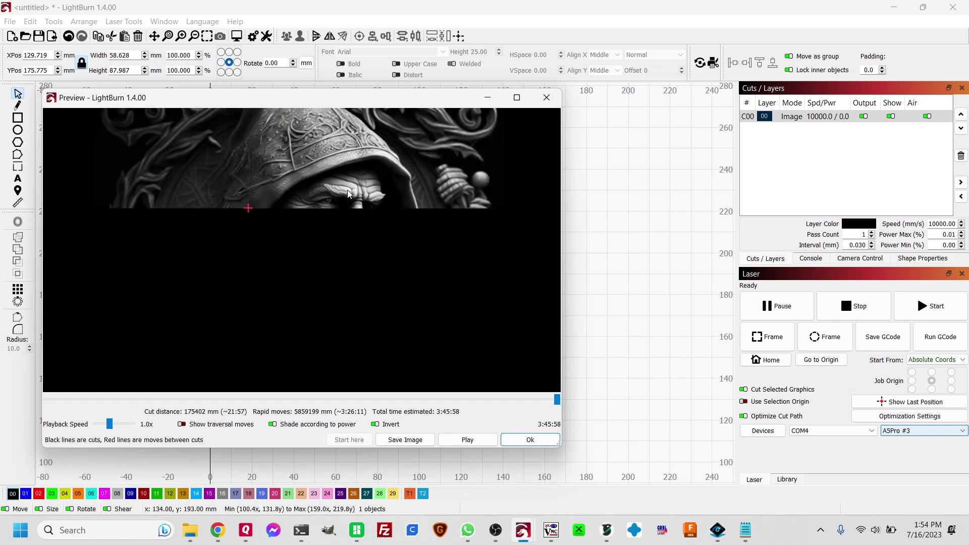
pyautogui.scroll(1, 352, 215)
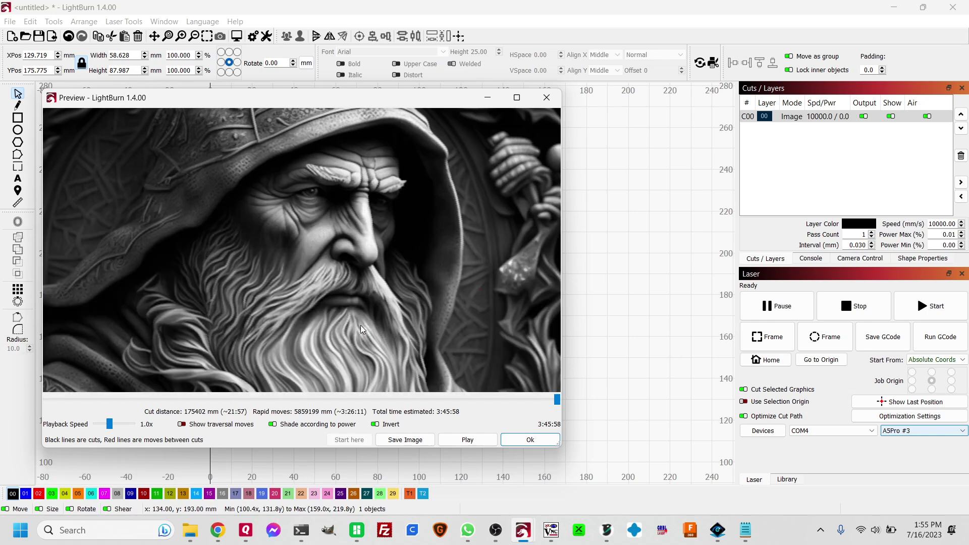
pyautogui.scroll(-1, 361, 325)
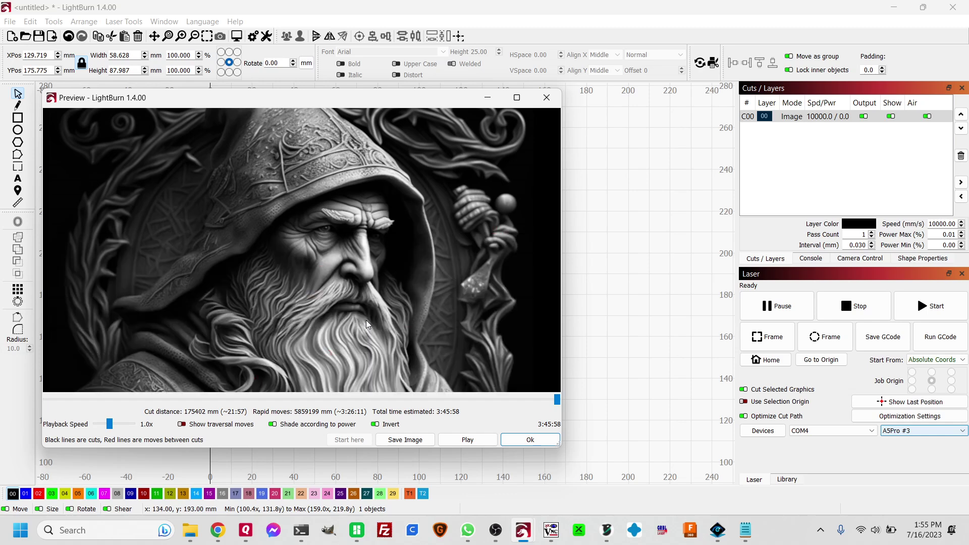
pyautogui.scroll(-1, 366, 320)
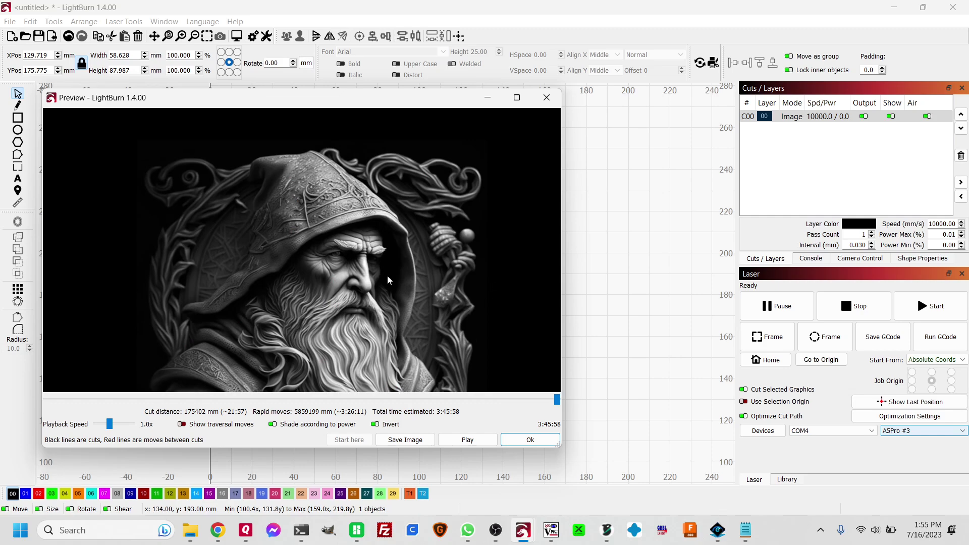
# Close the preview and set layer C00's image mode to Jarvis dithering.
pyautogui.click(529, 440)
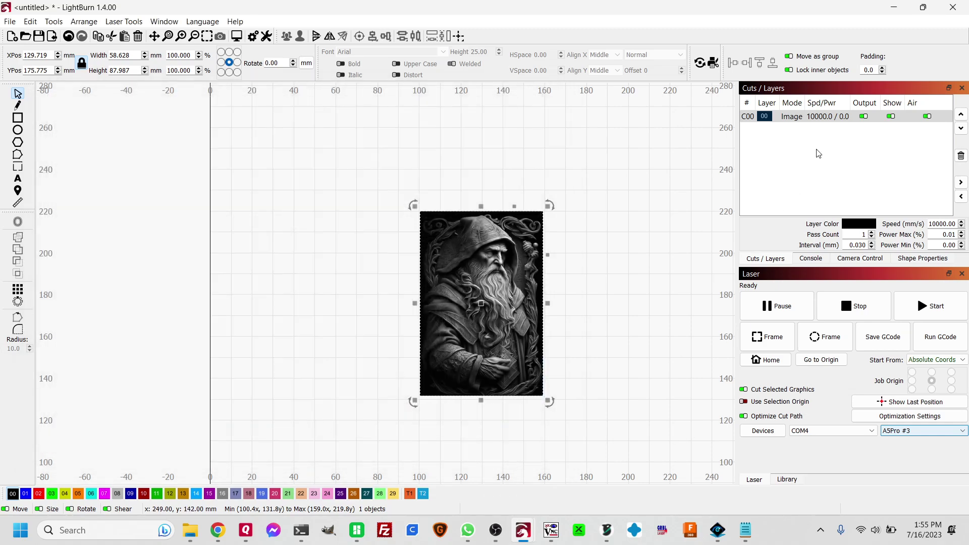
pyautogui.doubleClick(808, 117)
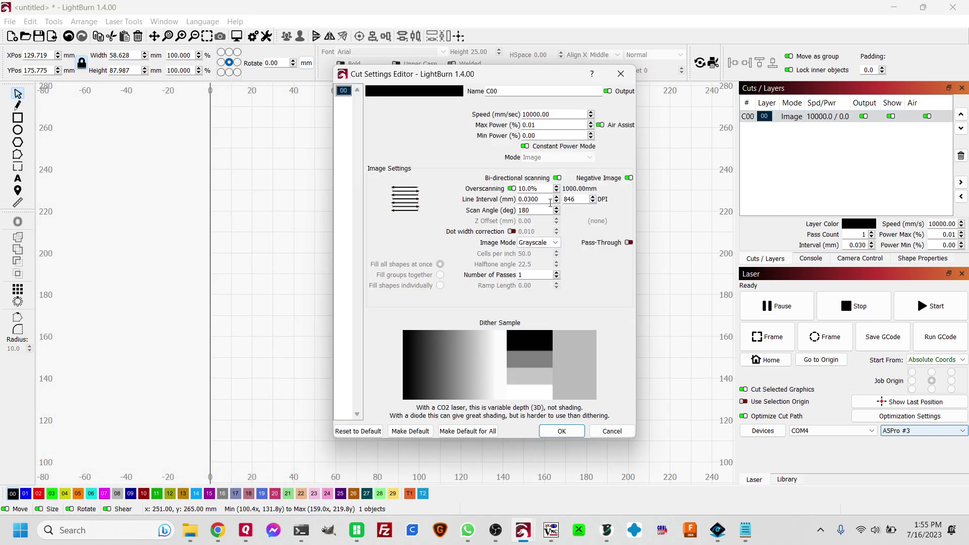
pyautogui.click(555, 243)
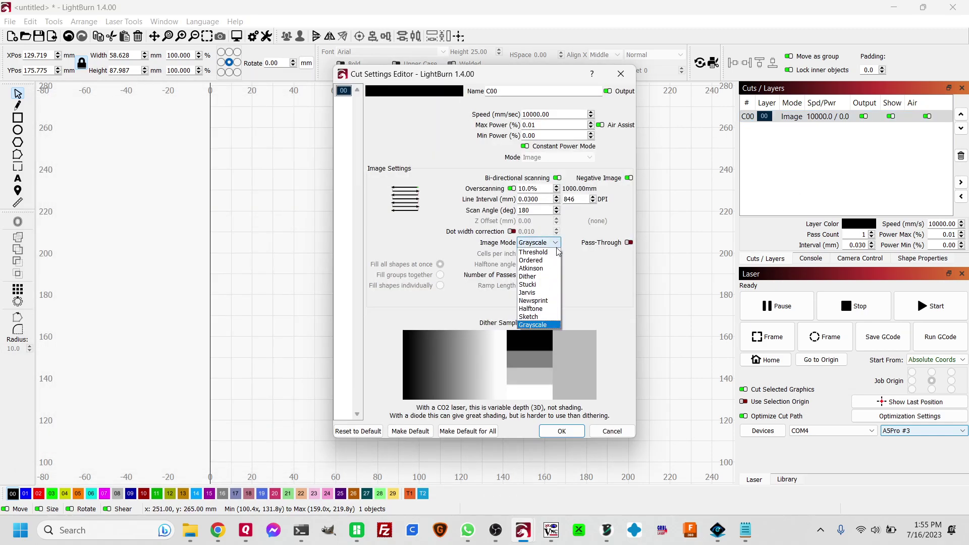
pyautogui.click(555, 294)
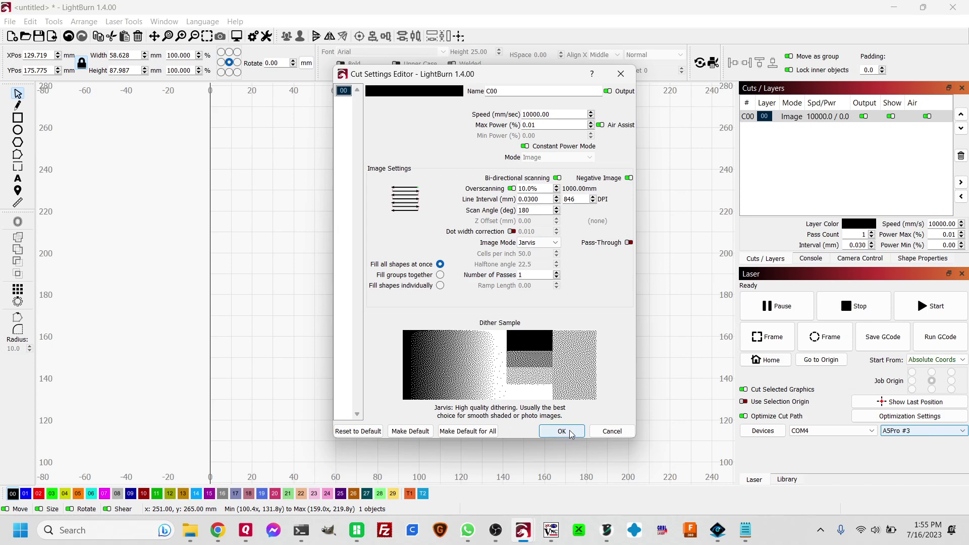
# Try the Halftone, Sketch and Atkinson image modes on the wizard layer.
pyautogui.click(557, 243)
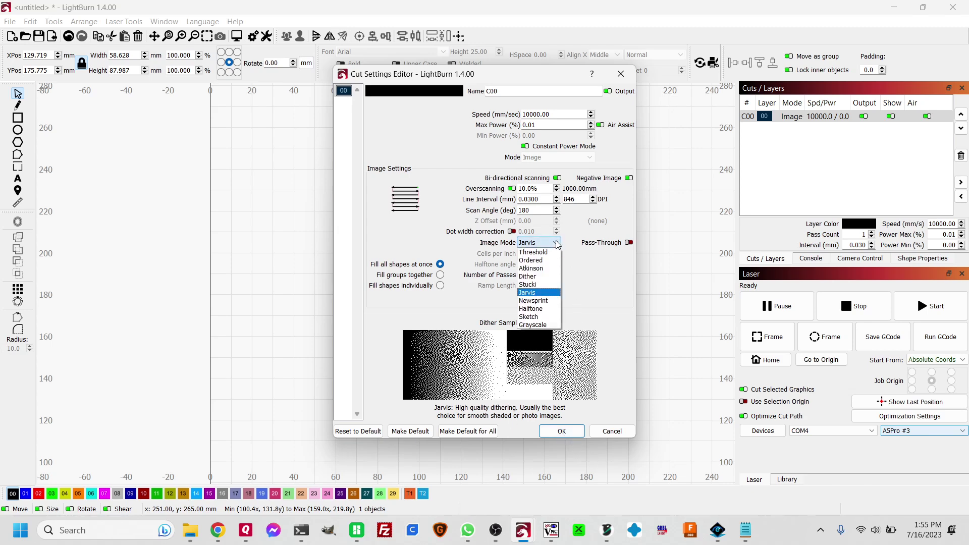
pyautogui.click(535, 309)
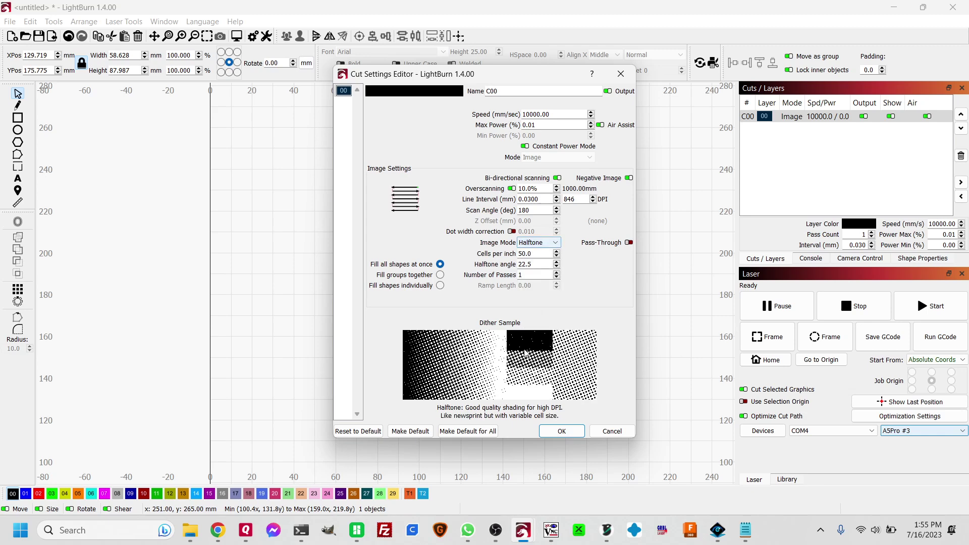
pyautogui.click(555, 243)
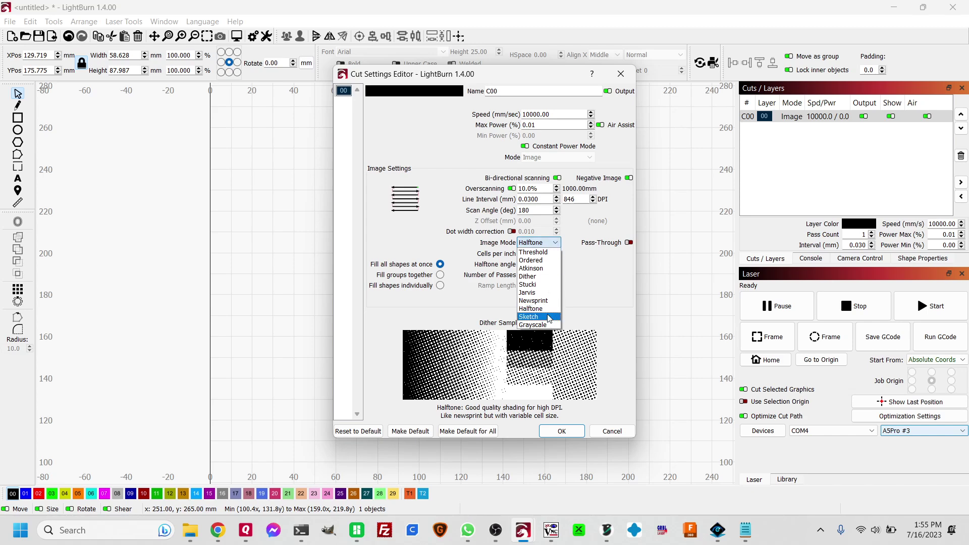
pyautogui.click(548, 317)
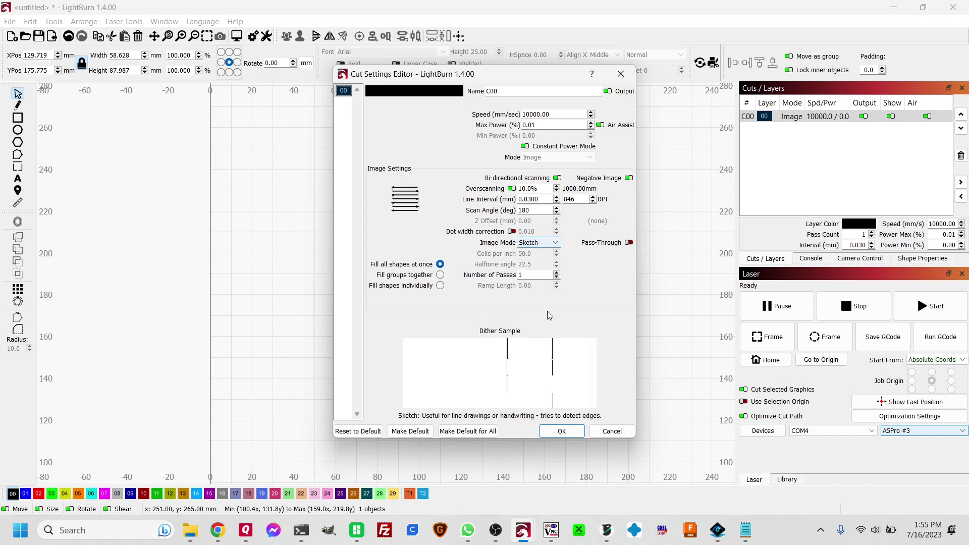
pyautogui.click(558, 245)
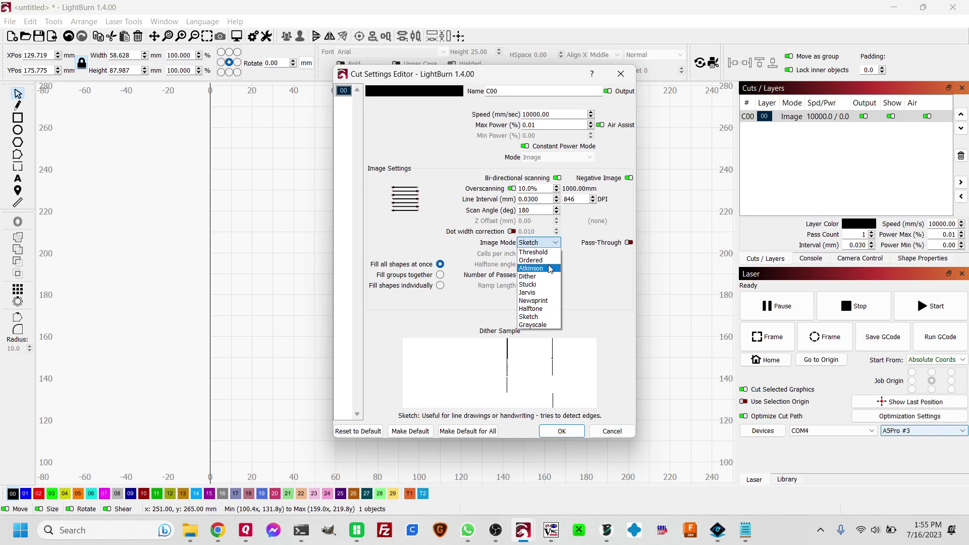
pyautogui.click(550, 268)
# Return to Jarvis dithering, apply it and accept the high-DPI warning.
pyautogui.click(548, 243)
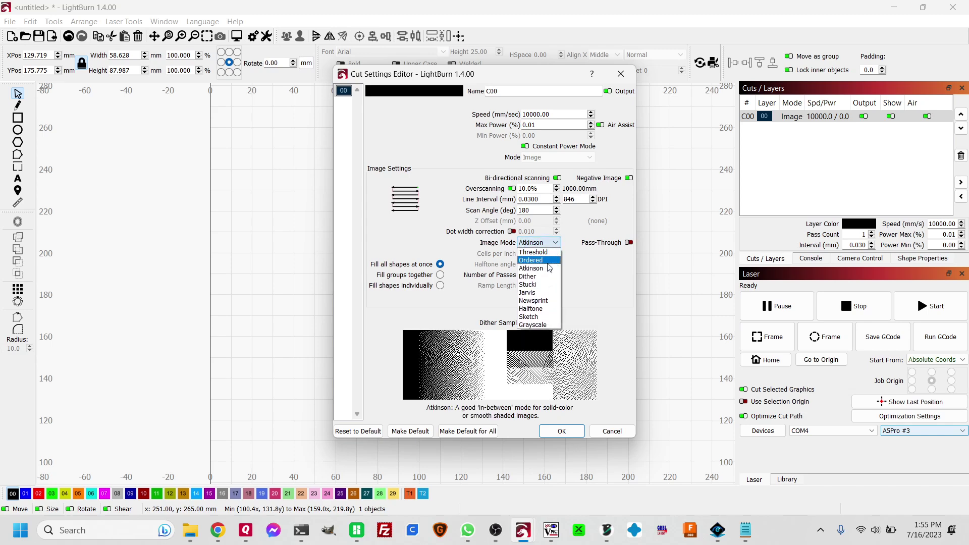
pyautogui.click(543, 292)
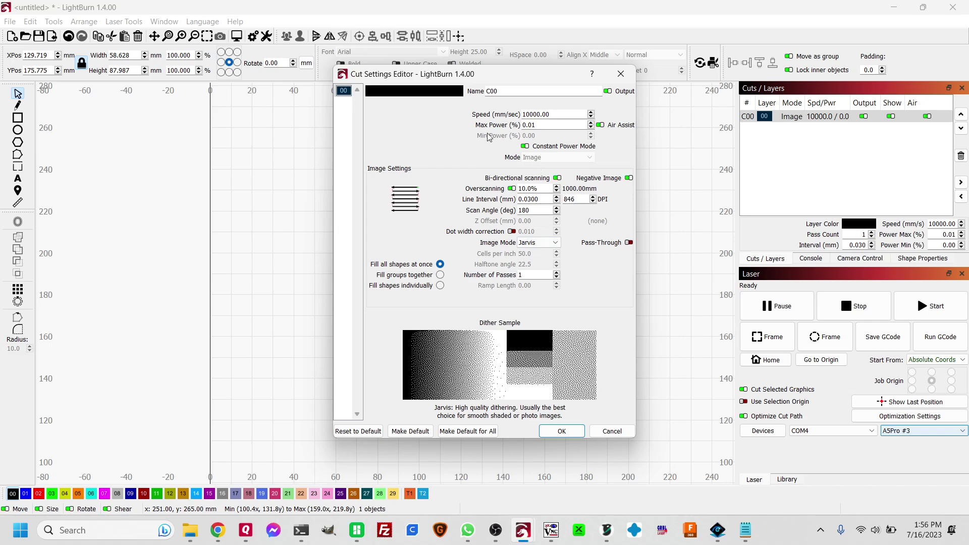
pyautogui.click(561, 431)
pyautogui.click(580, 292)
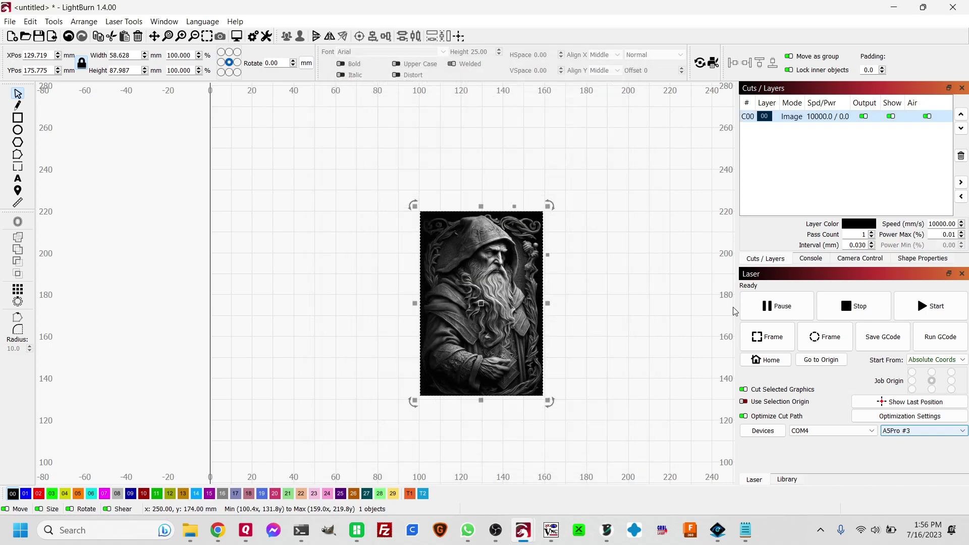
# Preview the Jarvis-dithered engraving (estimated 3:37:19) and zoom in on its dithered detail.
pyautogui.rightClick(510, 266)
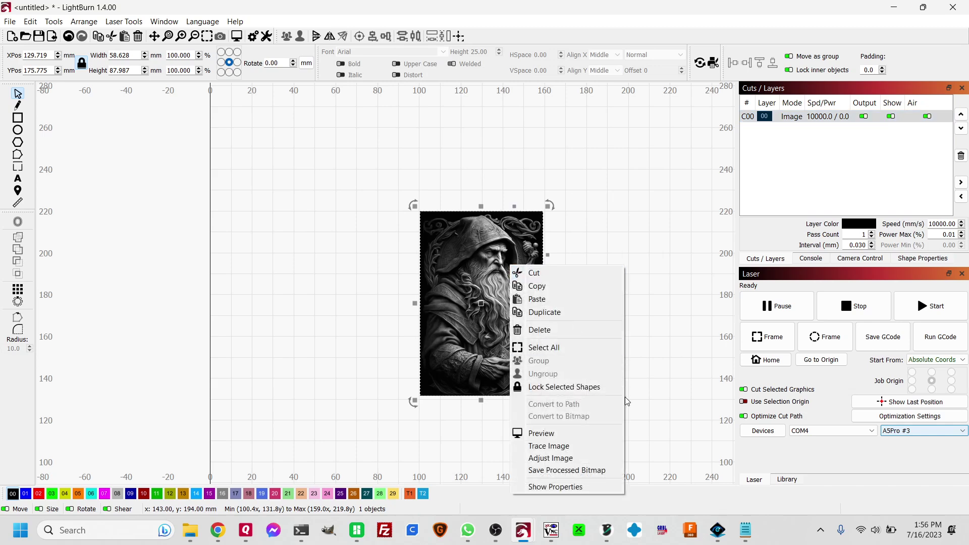
pyautogui.click(606, 438)
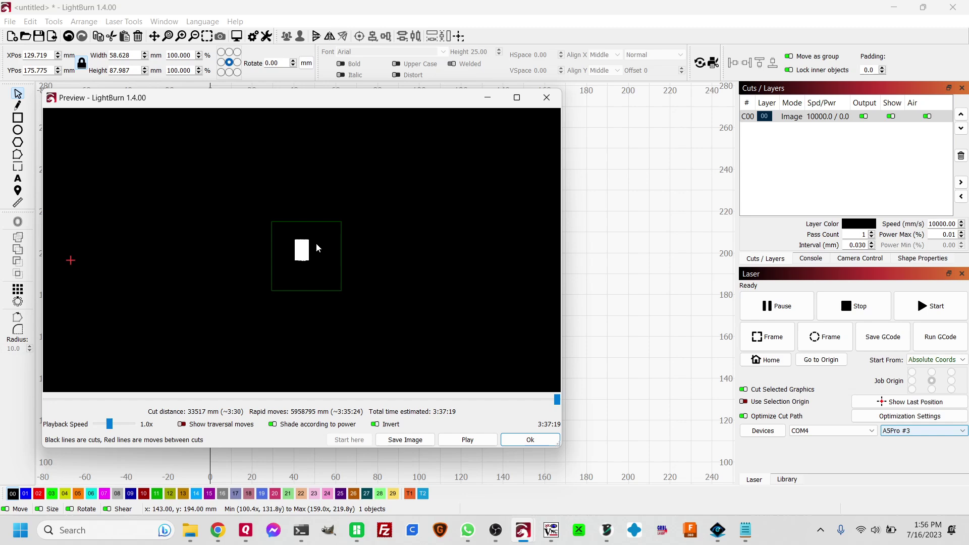
pyautogui.scroll(3, 294, 248)
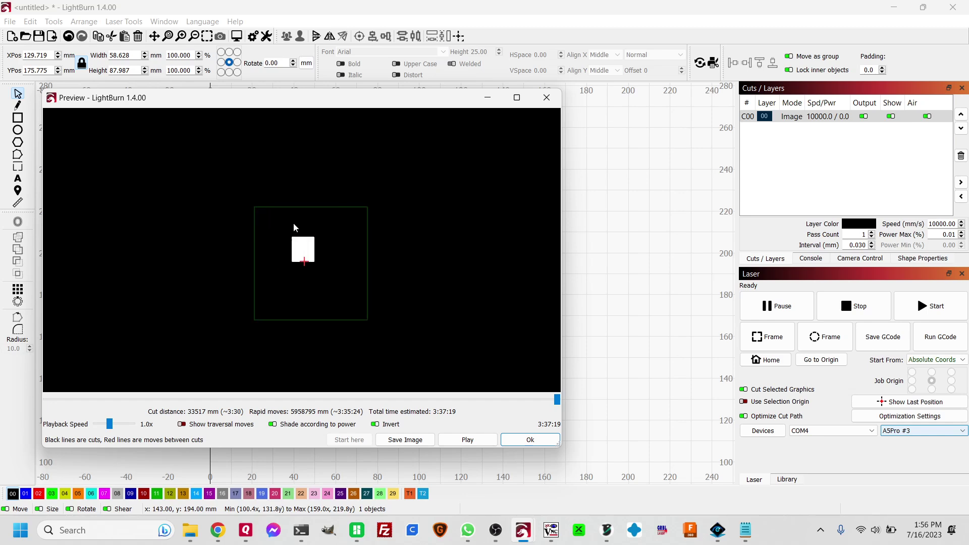
pyautogui.scroll(2, 307, 212)
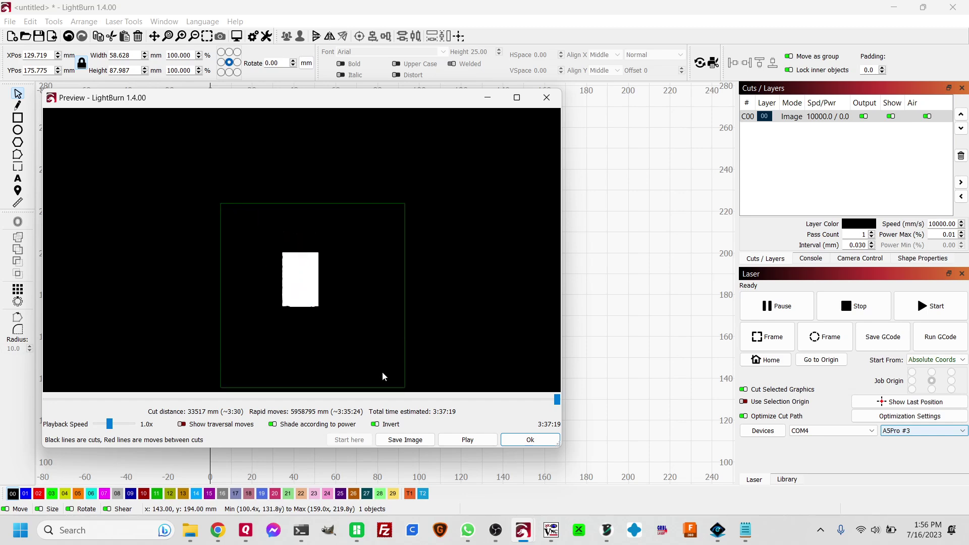
pyautogui.scroll(4, 298, 261)
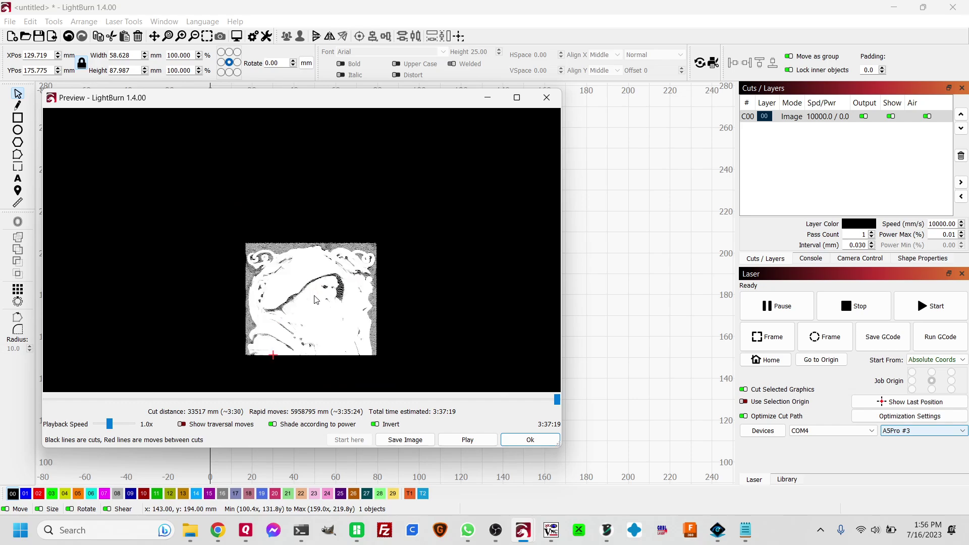
pyautogui.scroll(5, 346, 300)
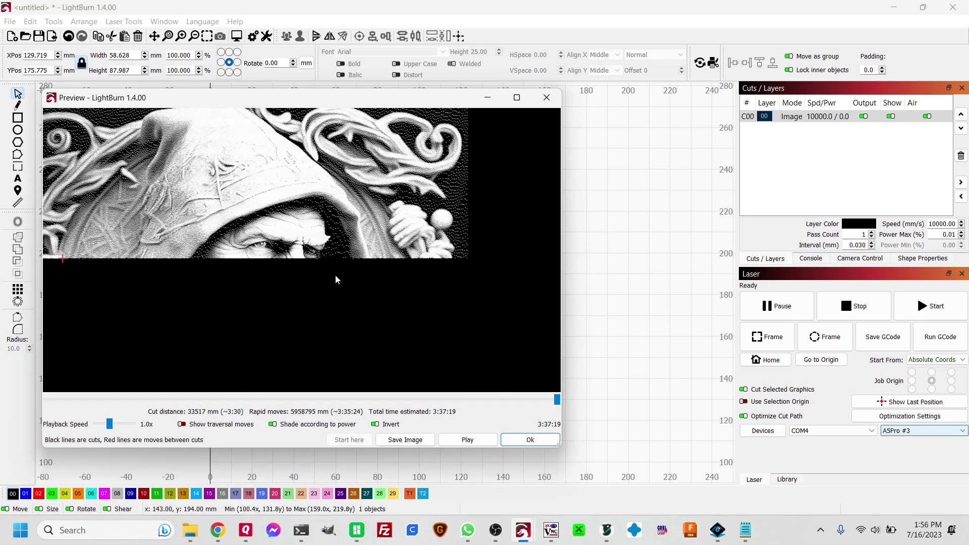
pyautogui.scroll(6, 329, 255)
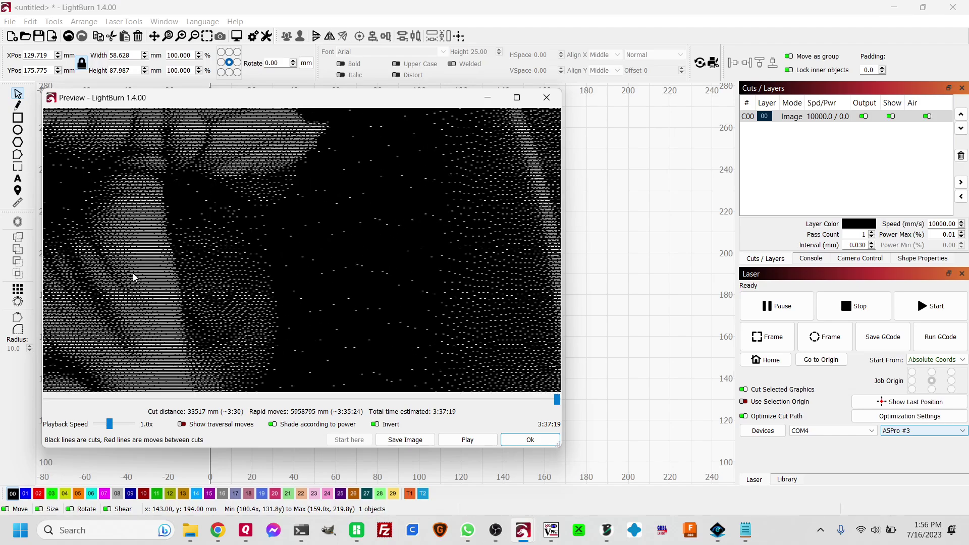
pyautogui.scroll(3, 472, 306)
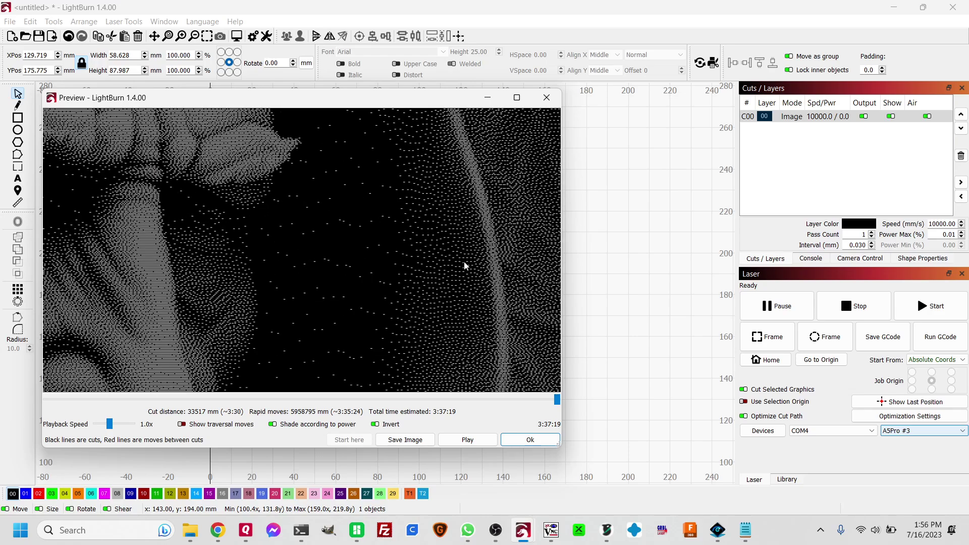
pyautogui.scroll(-3, 465, 266)
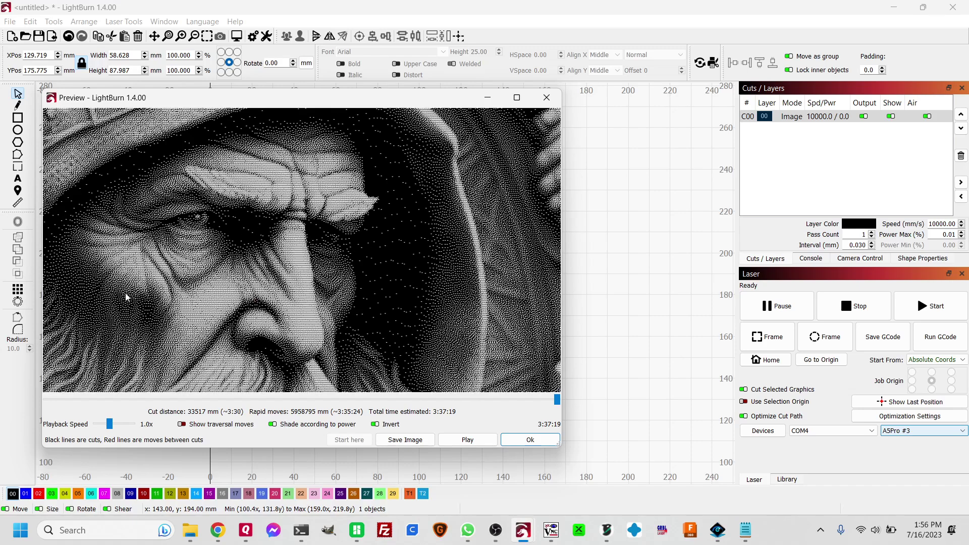
pyautogui.scroll(-3, 511, 271)
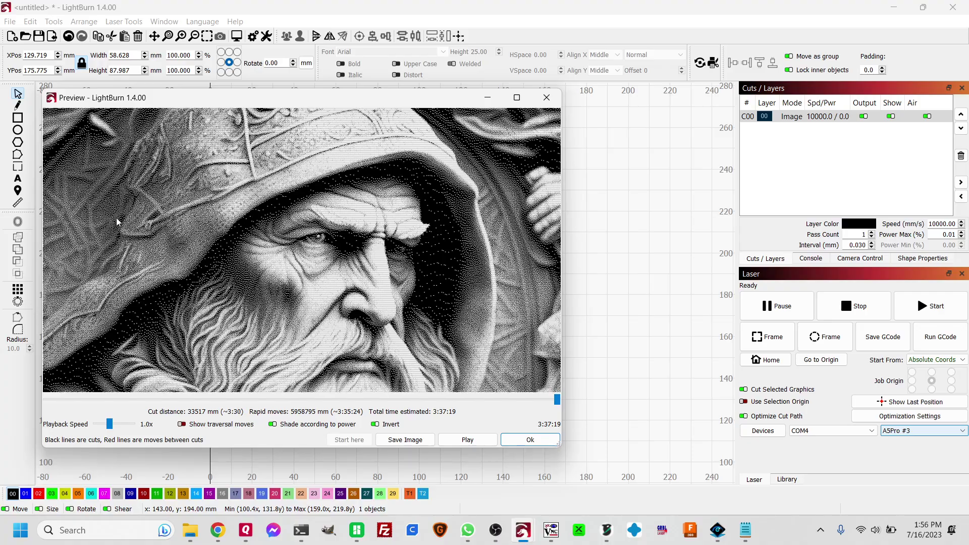
pyautogui.scroll(5, 148, 197)
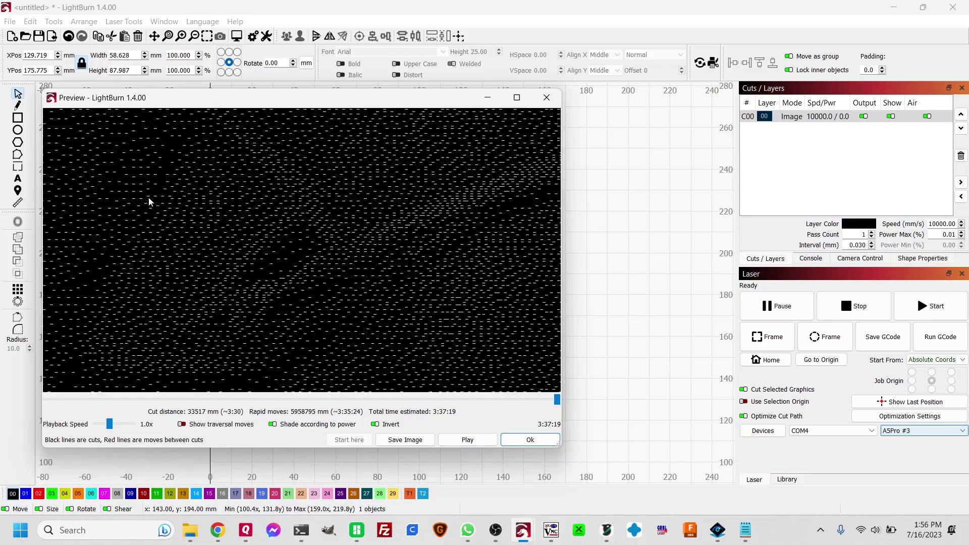
pyautogui.scroll(-4, 148, 198)
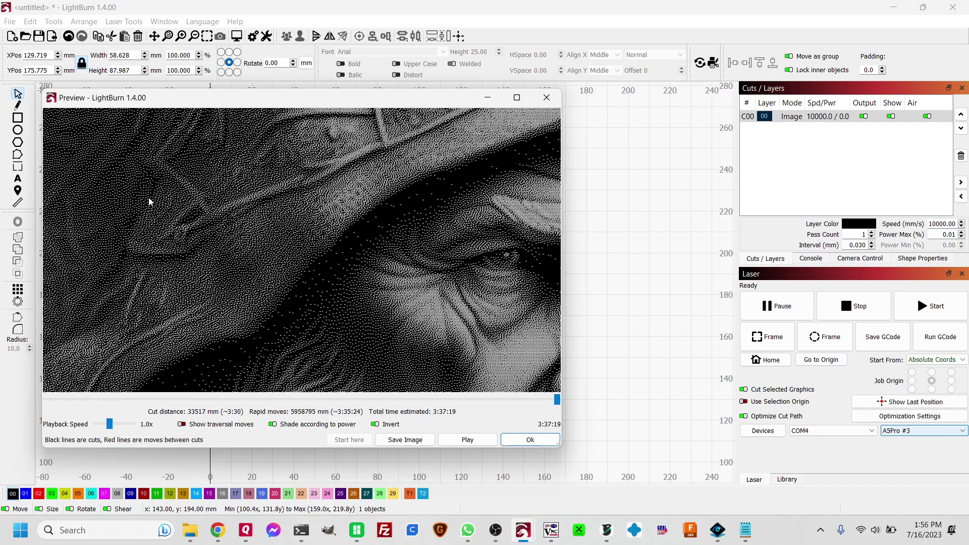
pyautogui.scroll(-3, 149, 202)
pyautogui.scroll(2, 322, 237)
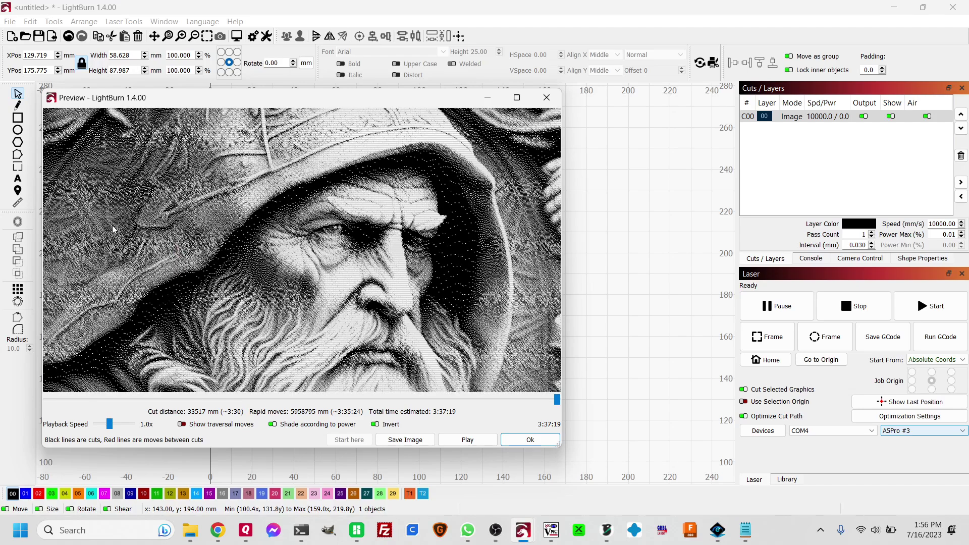
pyautogui.scroll(-3, 339, 244)
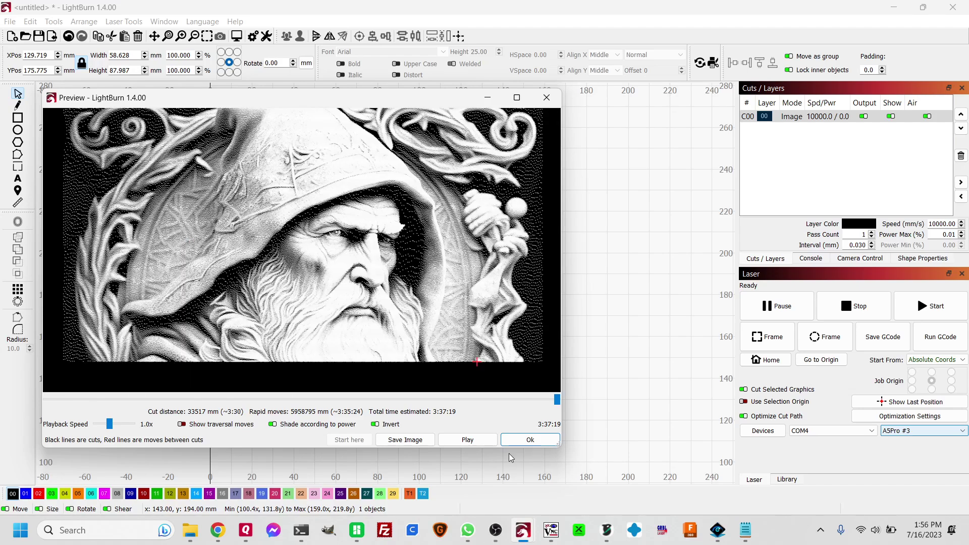
# Close the preview and switch layer C00 to Halftone image mode.
pyautogui.click(543, 440)
pyautogui.doubleClick(786, 120)
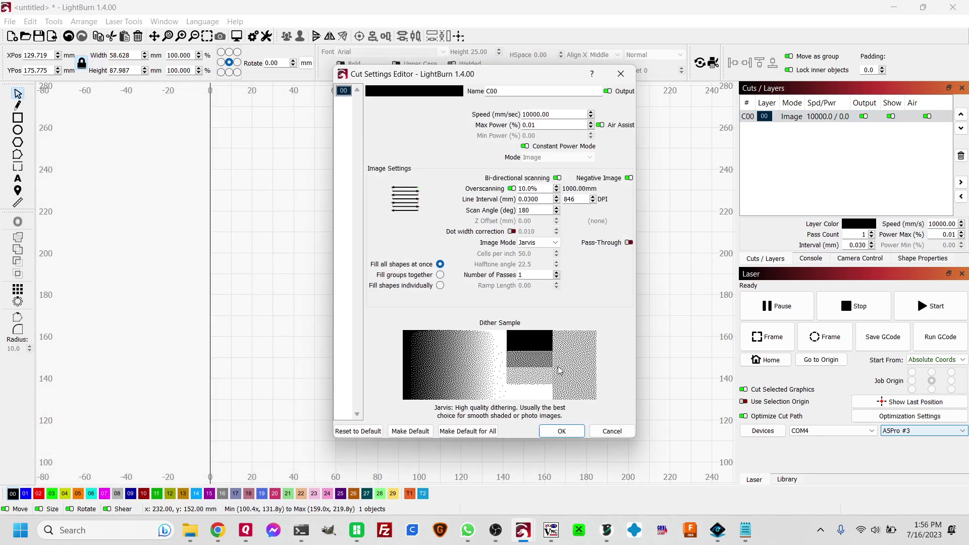
pyautogui.click(557, 242)
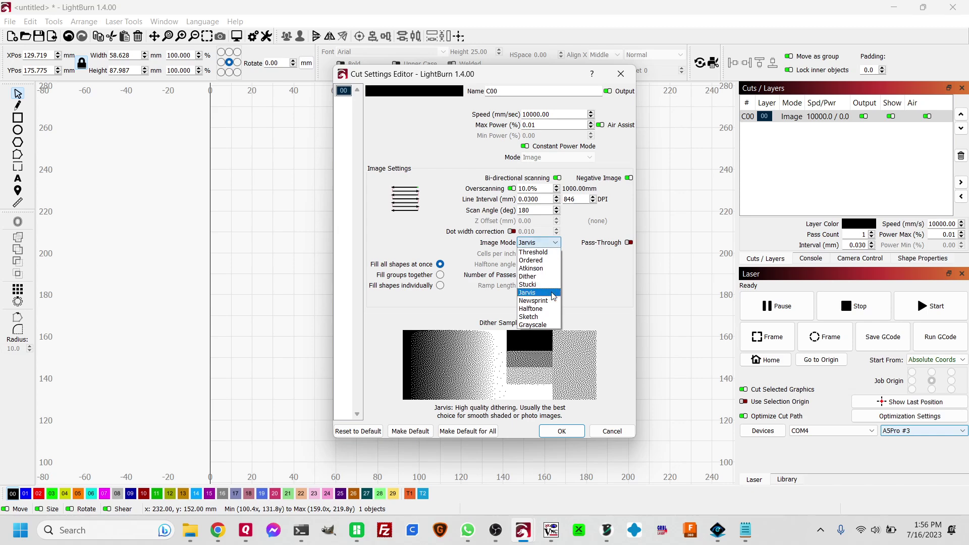
pyautogui.click(557, 308)
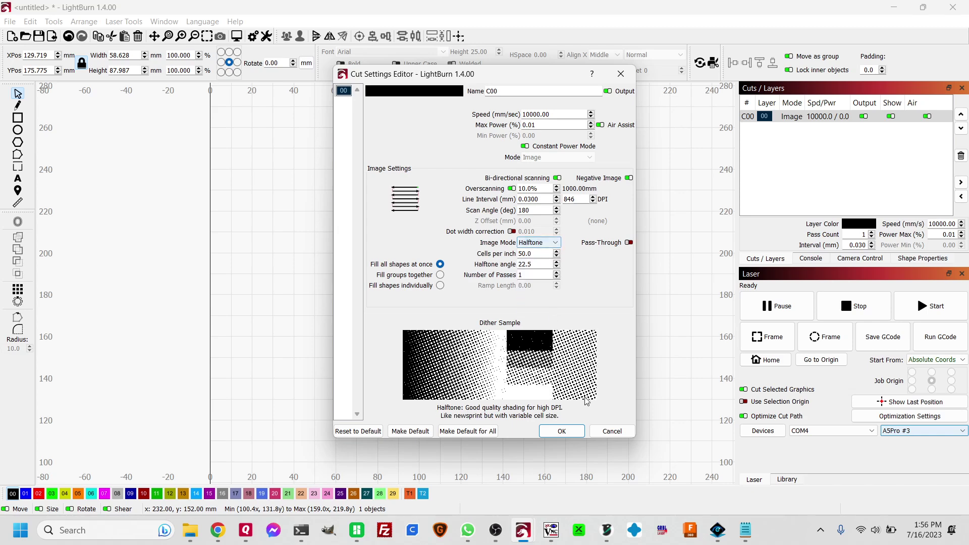
pyautogui.click(562, 431)
# Preview the halftone-dot wizard engraving and zoom in to inspect it.
pyautogui.rightClick(462, 278)
pyautogui.click(525, 445)
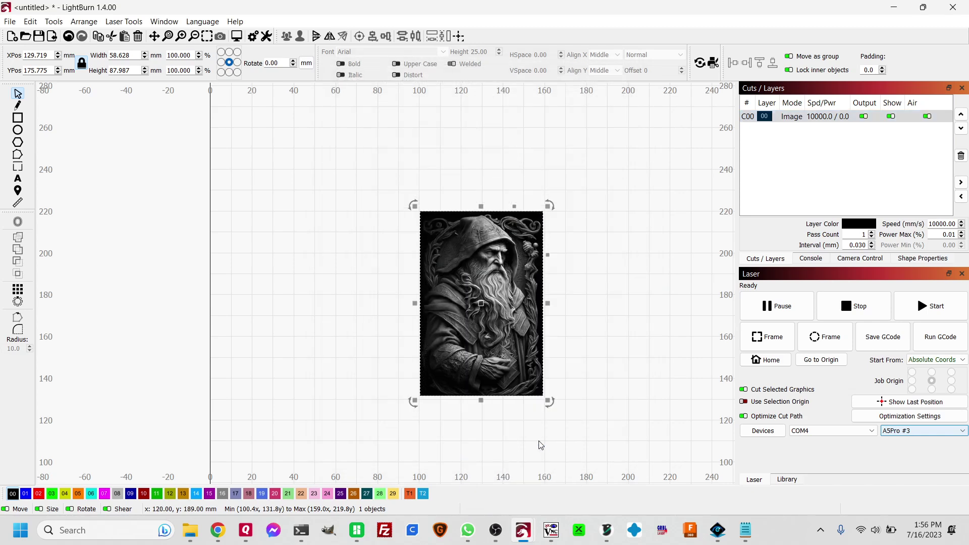
pyautogui.scroll(10, 353, 240)
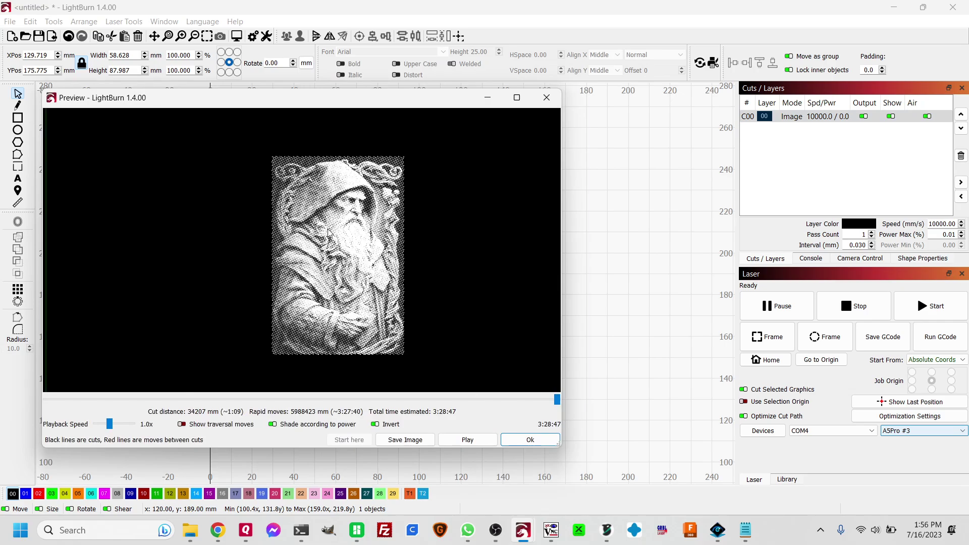
pyautogui.scroll(-6, 353, 242)
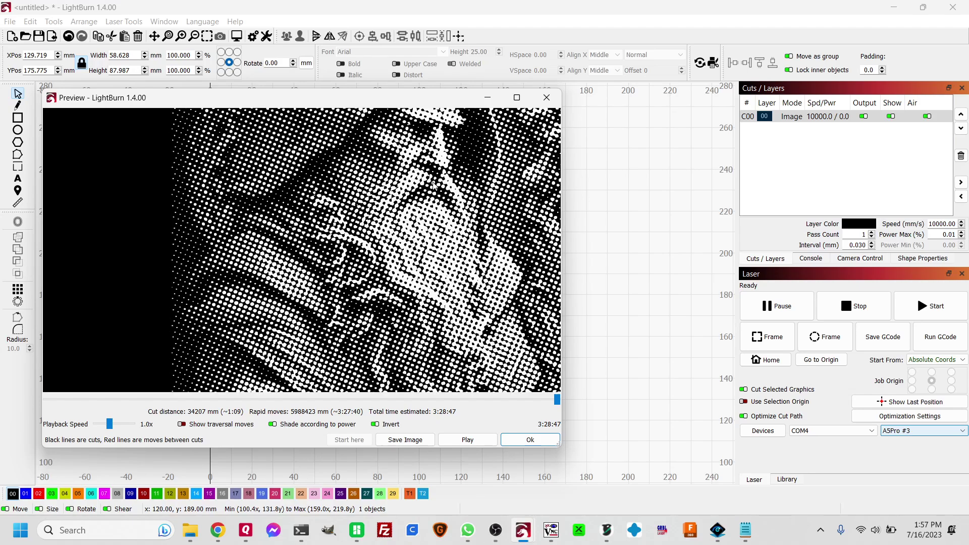
pyautogui.scroll(3, 413, 179)
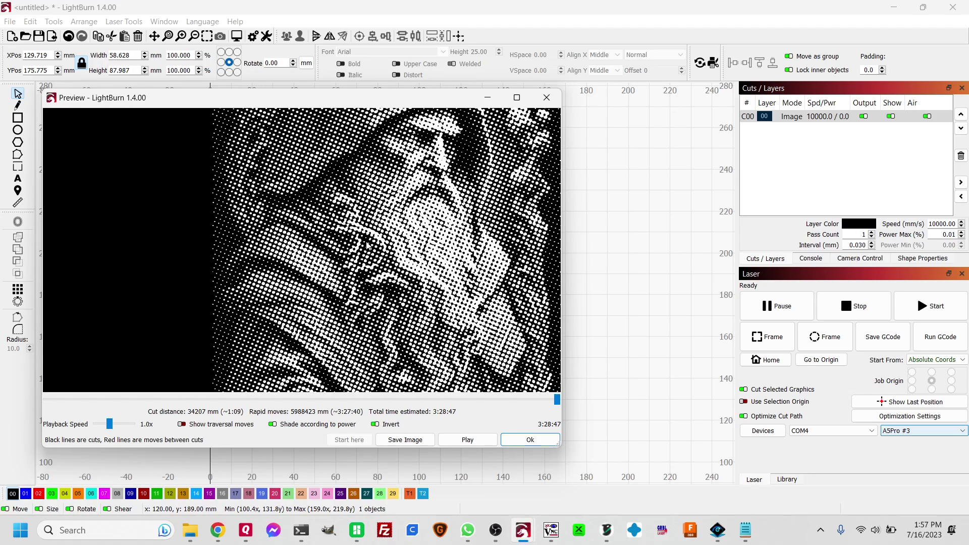
pyautogui.scroll(-6, 367, 246)
pyautogui.scroll(3, 423, 168)
pyautogui.scroll(-5, 526, 400)
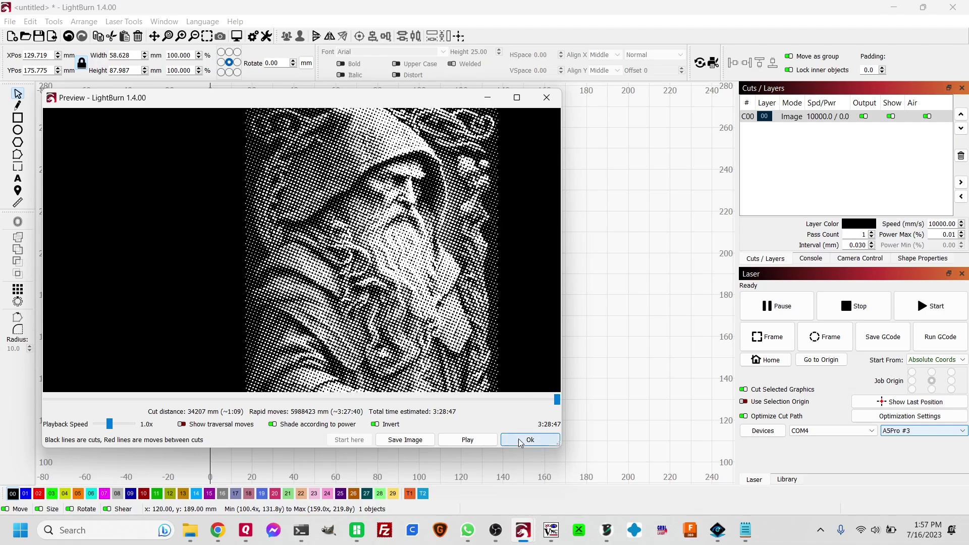
# Close the Halftone preview and switch layer C00 to Newsprint dithering.
pyautogui.click(529, 440)
pyautogui.doubleClick(765, 159)
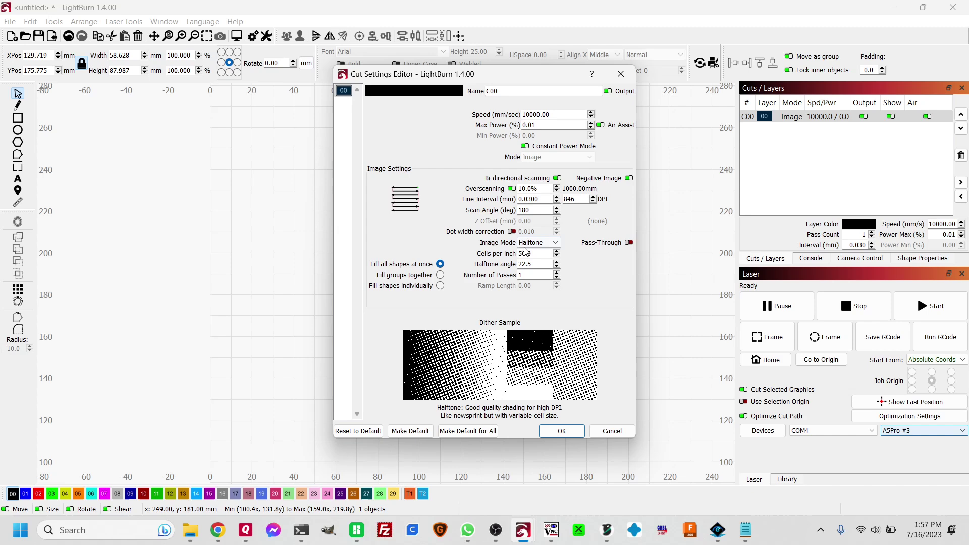
pyautogui.click(527, 243)
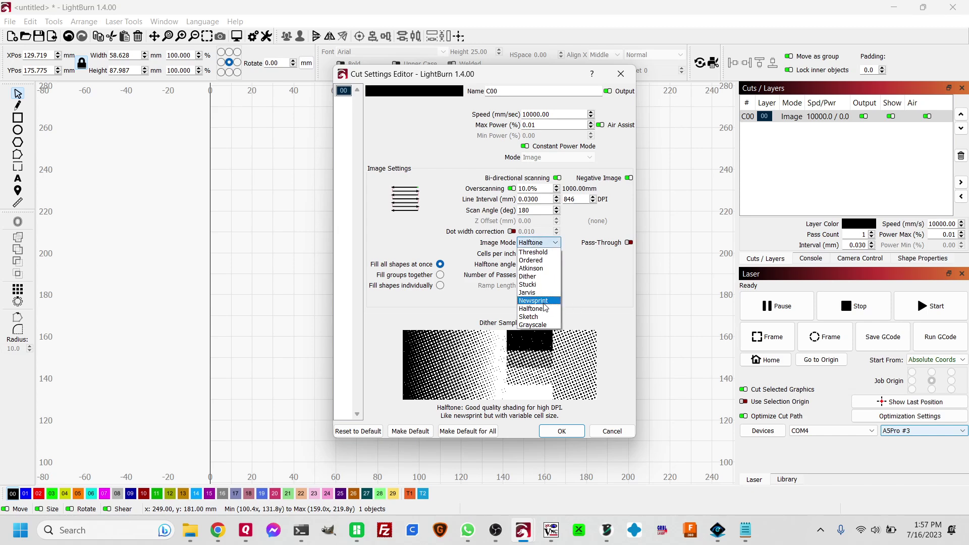
pyautogui.click(533, 300)
pyautogui.click(579, 431)
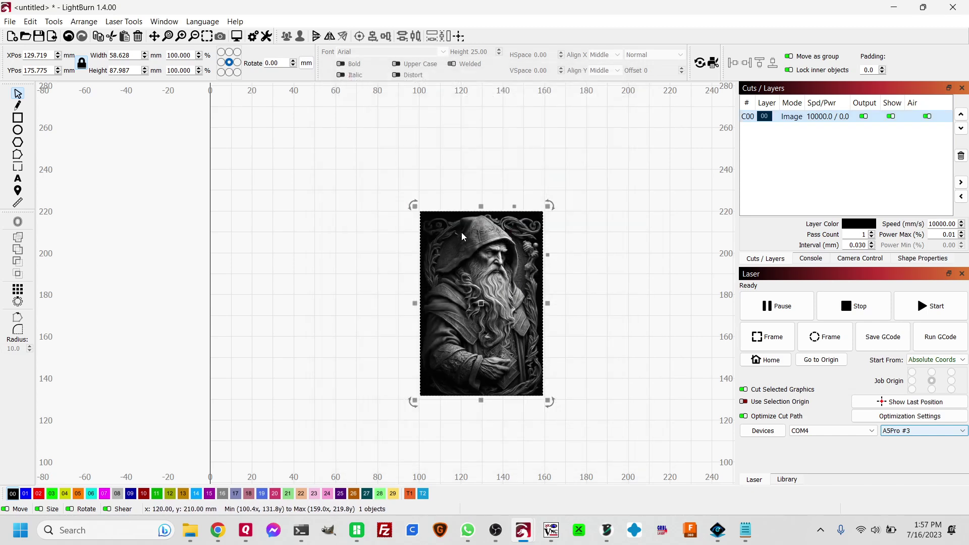
# Preview the Newsprint engraving (estimated 3:31:02) and zoom in to inspect it.
pyautogui.scroll(5, 461, 232)
pyautogui.rightClick(481, 270)
pyautogui.click(512, 435)
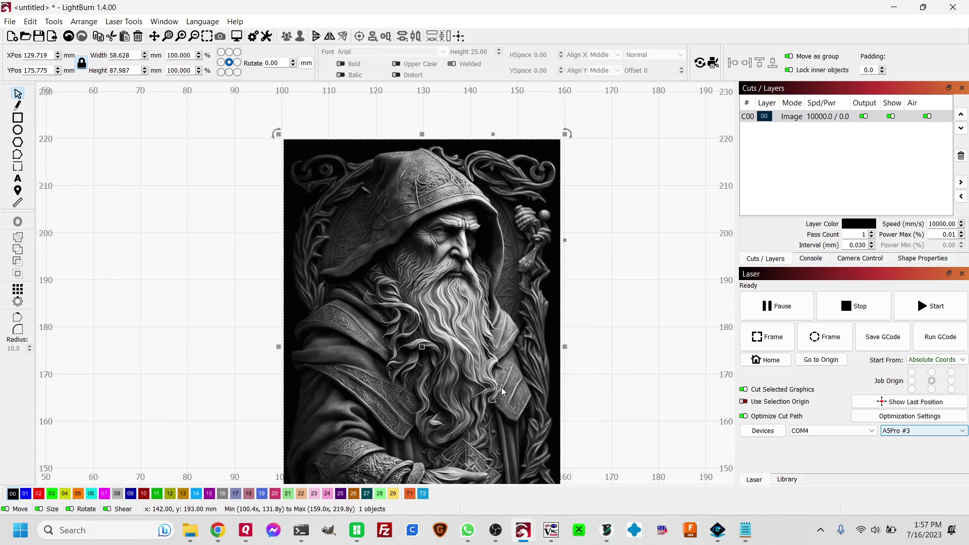
pyautogui.scroll(10, 309, 249)
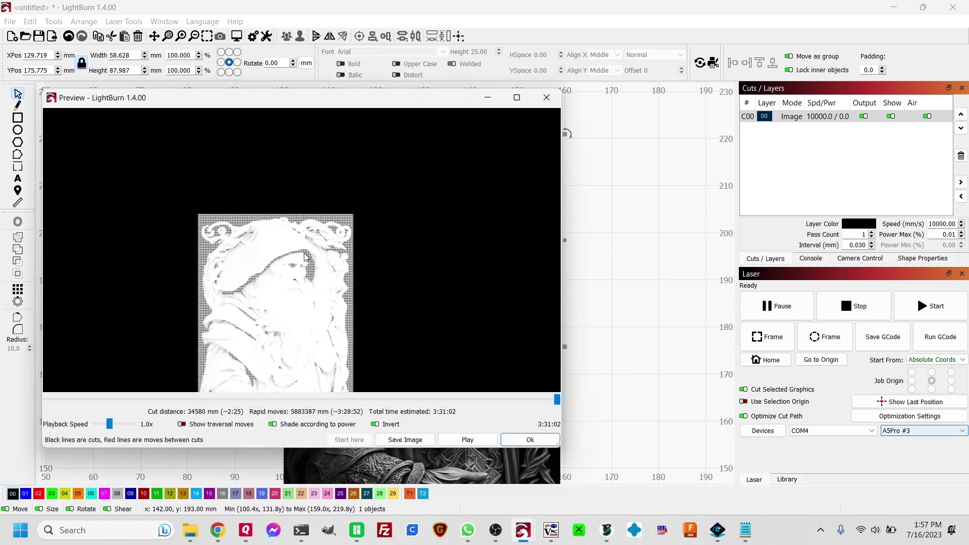
pyautogui.scroll(-4, 278, 250)
pyautogui.scroll(4, 218, 209)
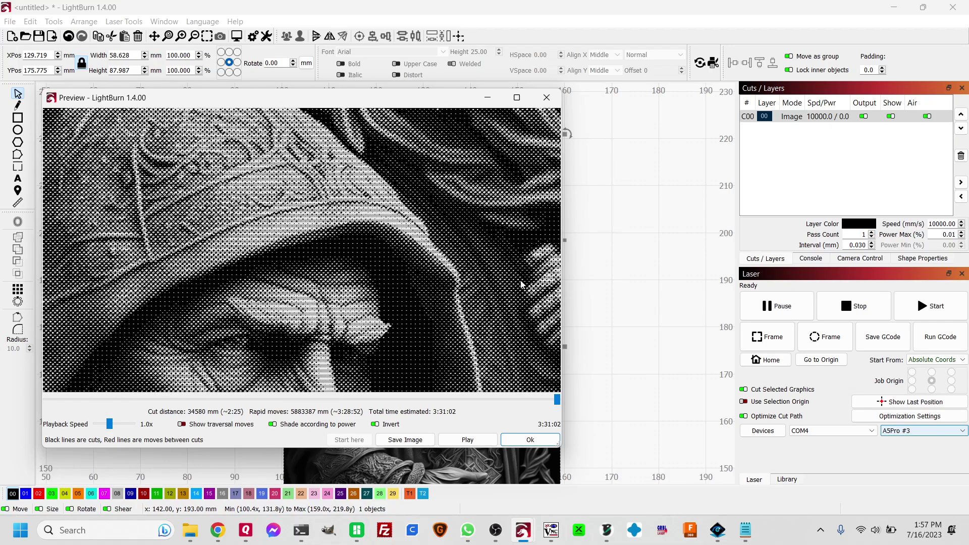
pyautogui.scroll(-4, 521, 284)
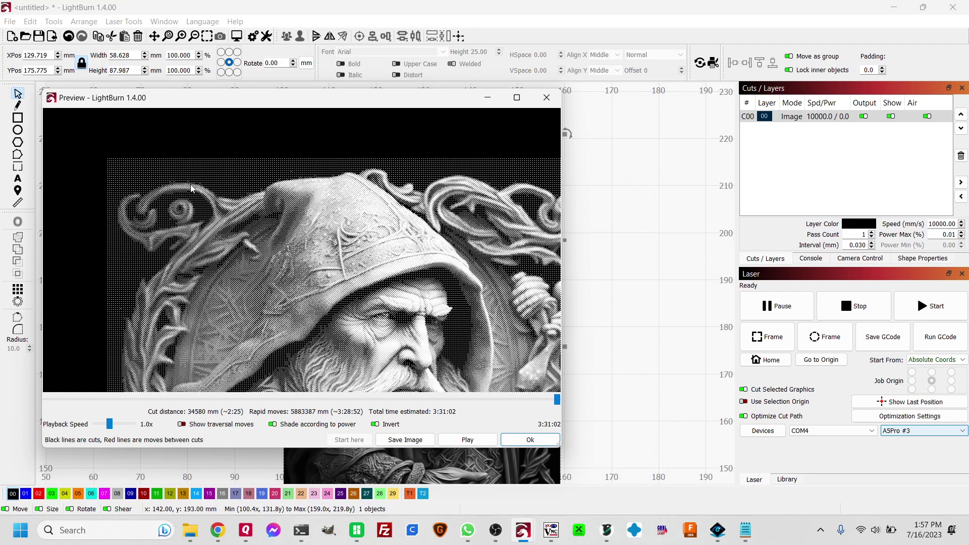
pyautogui.scroll(-3, 224, 251)
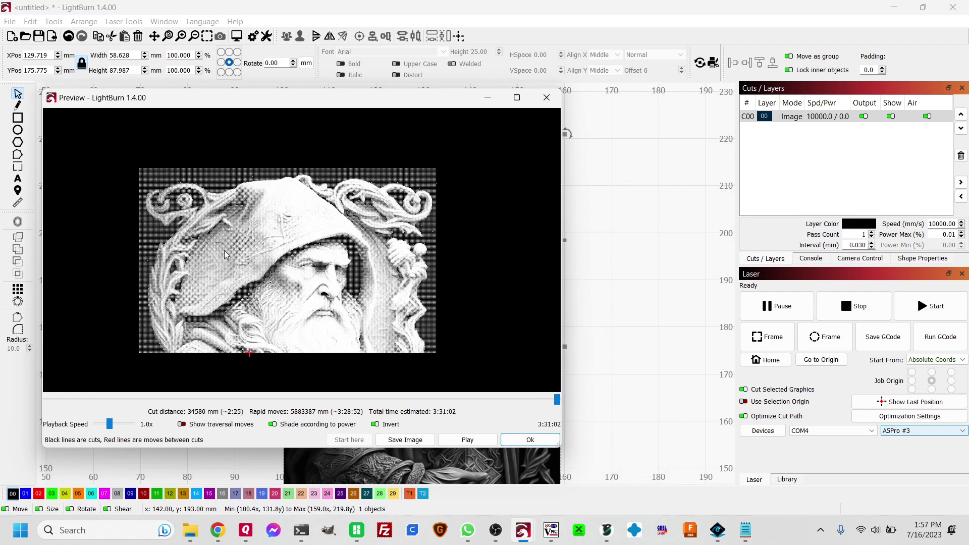
# Close the Newsprint preview to return to the wizard portrait canvas.
pyautogui.click(521, 440)
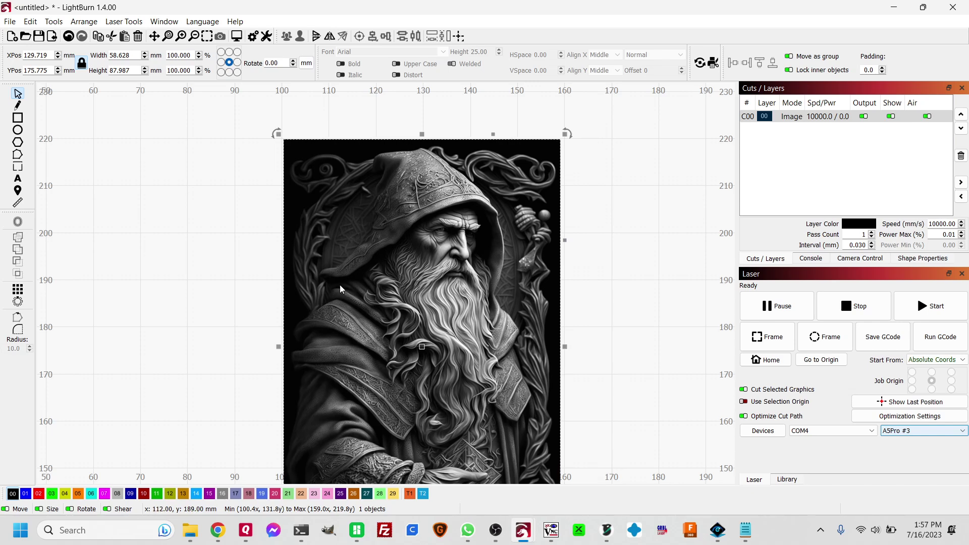